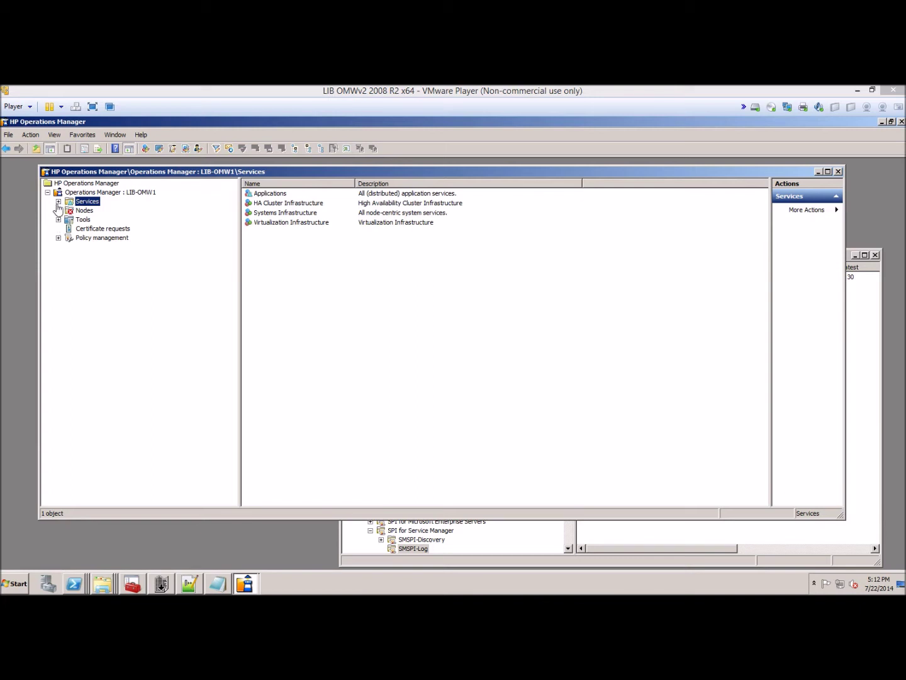
# Drill through Services > Applications > ITSM to the HP Service Manager map, then expand Nodes
pyautogui.click(59, 204)
pyautogui.click(60, 202)
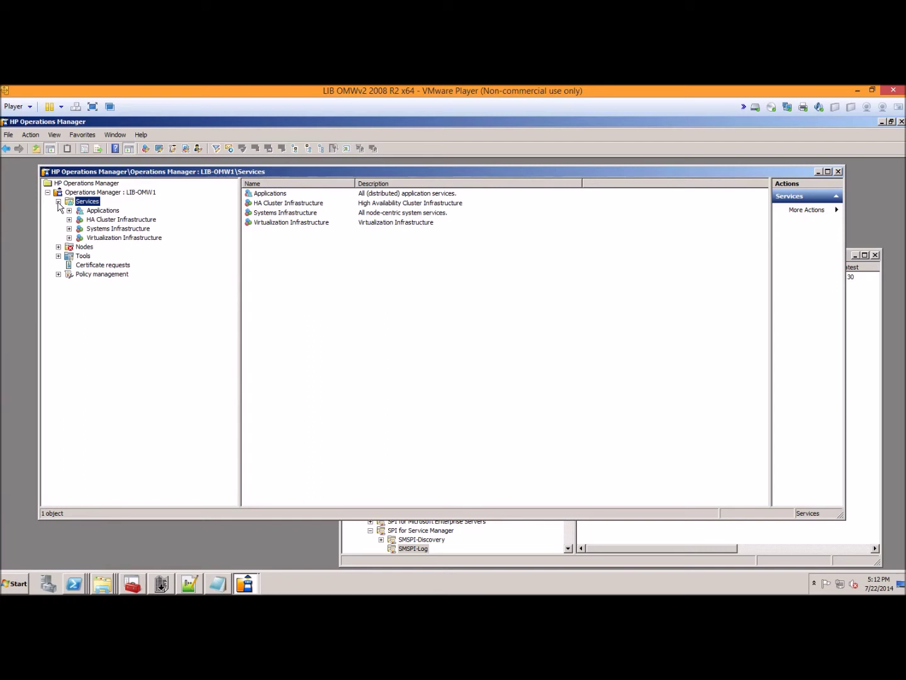
pyautogui.click(94, 211)
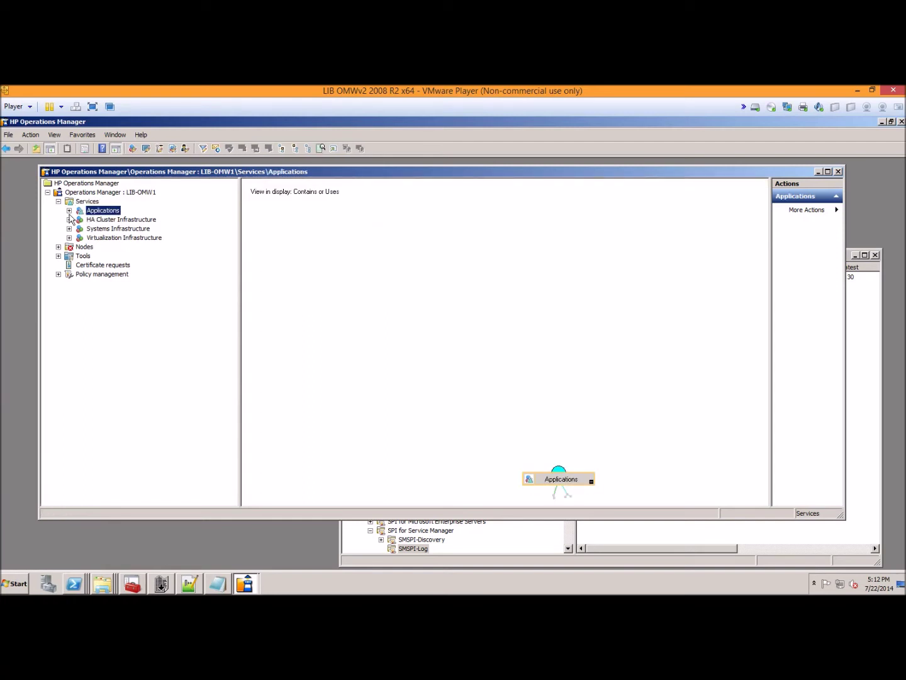
pyautogui.click(70, 210)
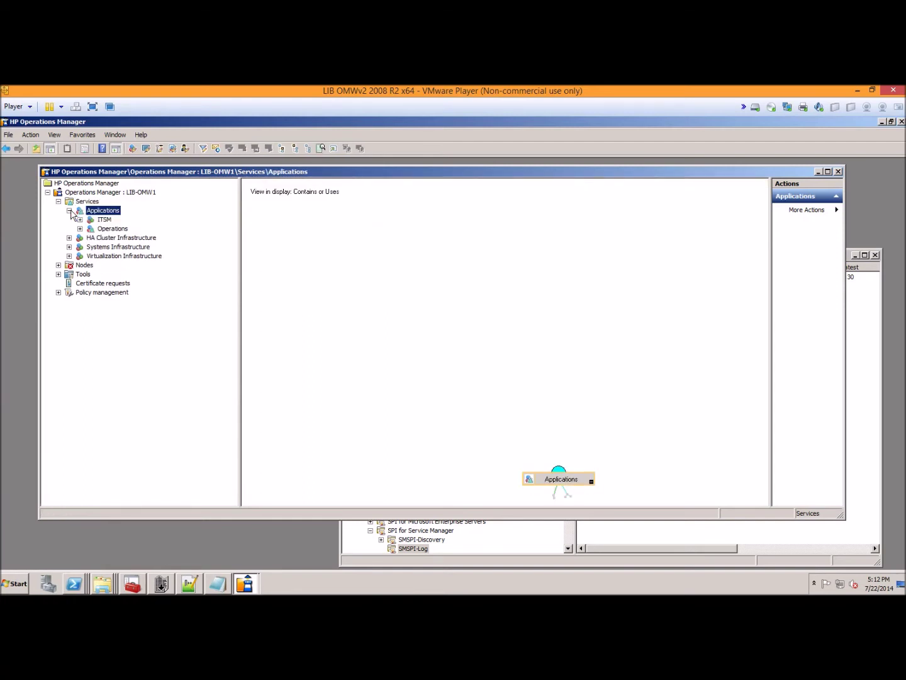
pyautogui.click(107, 220)
pyautogui.click(79, 220)
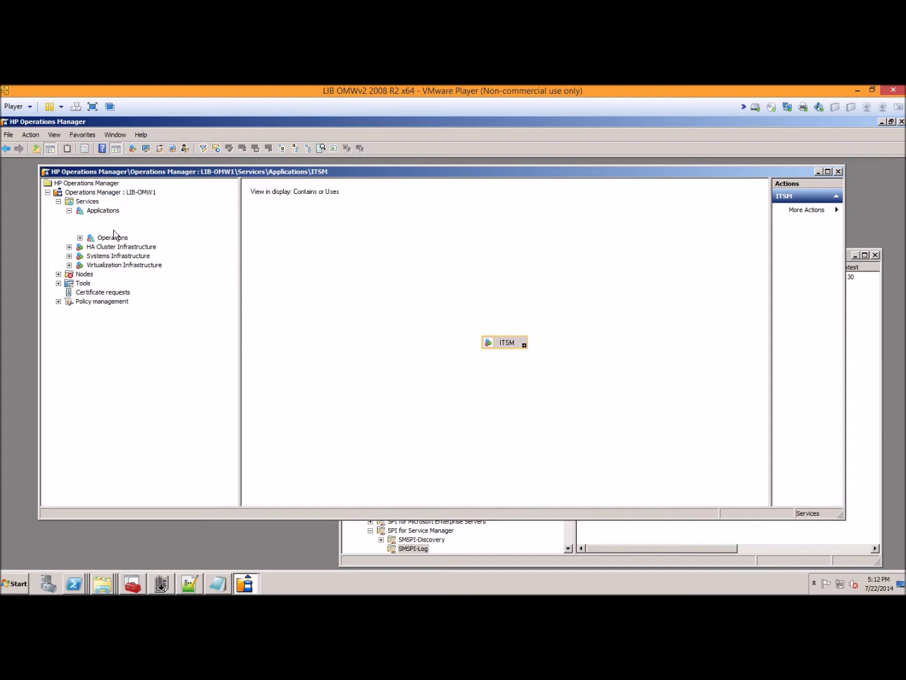
pyautogui.click(119, 229)
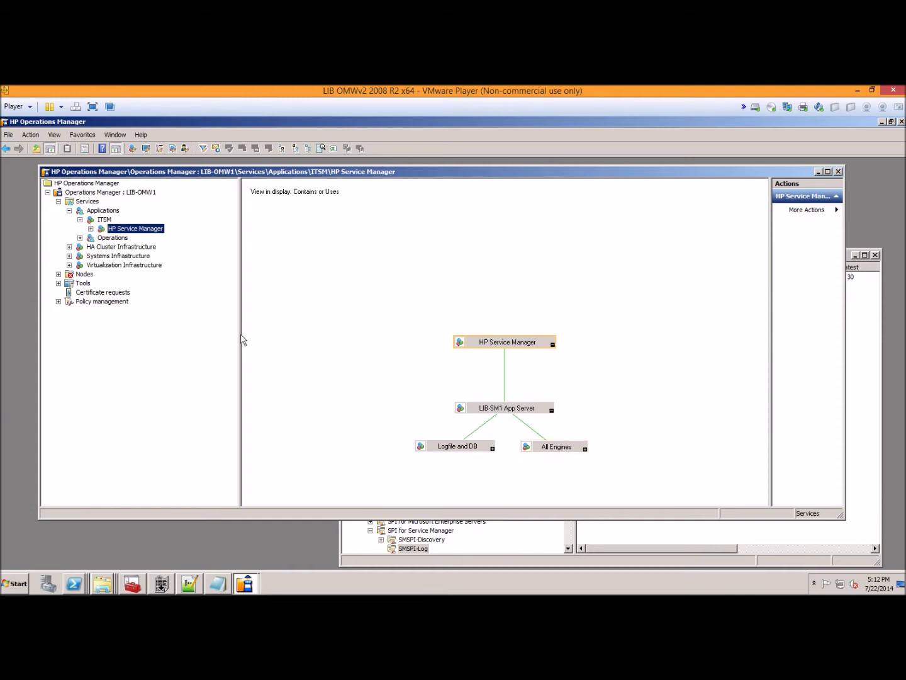
pyautogui.click(59, 274)
# View lib-sm1's active messages, then return to the HP Service Manager map and expand All Engines
pyautogui.click(99, 338)
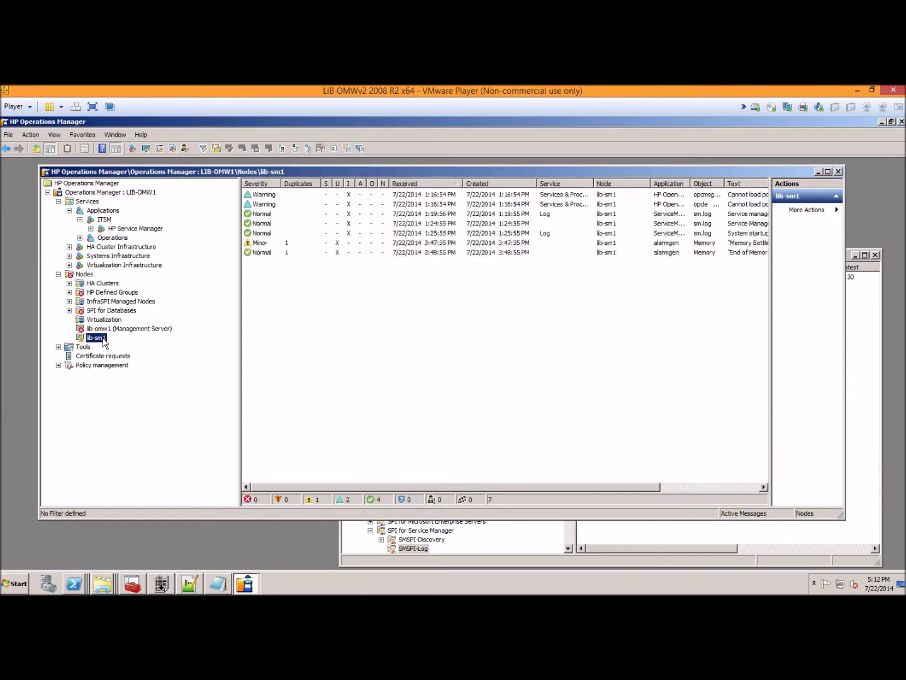
pyautogui.click(106, 221)
pyautogui.click(114, 228)
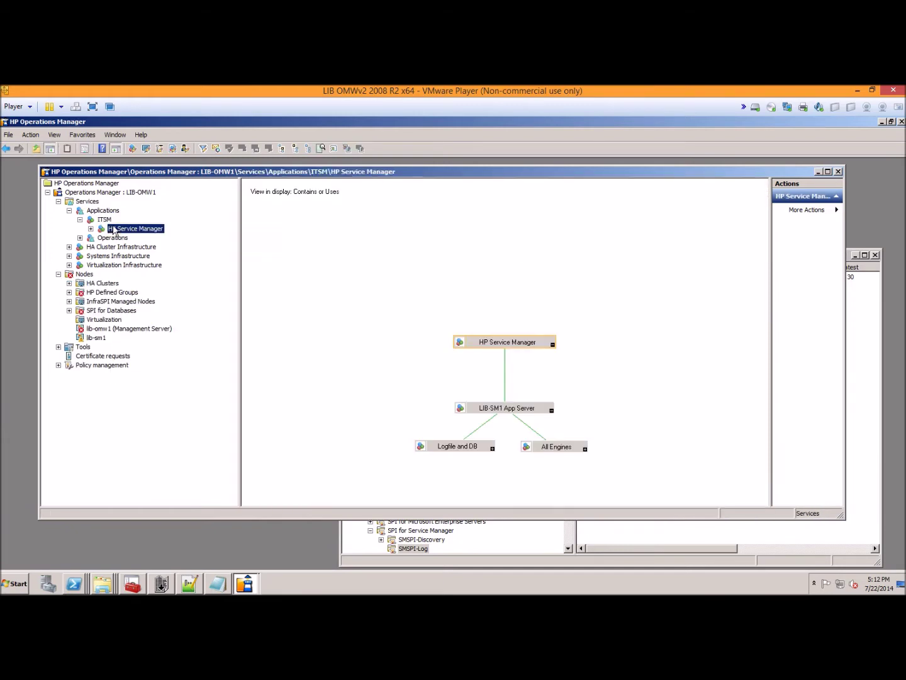
pyautogui.click(585, 450)
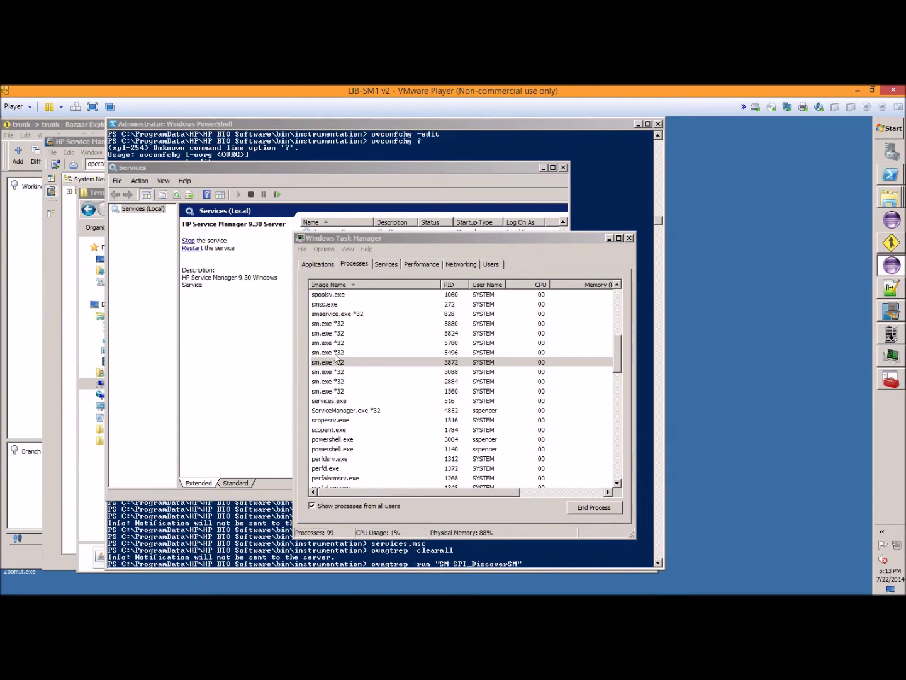
# End the sm.exe *32 processes with PIDs 5824 and 2884
pyautogui.click(334, 335)
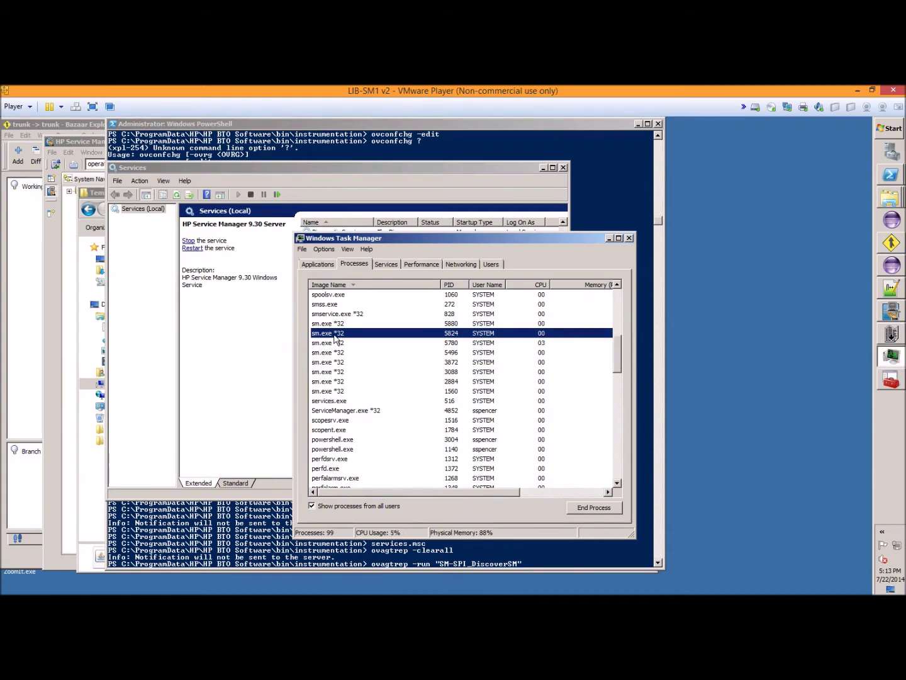
pyautogui.rightClick(335, 338)
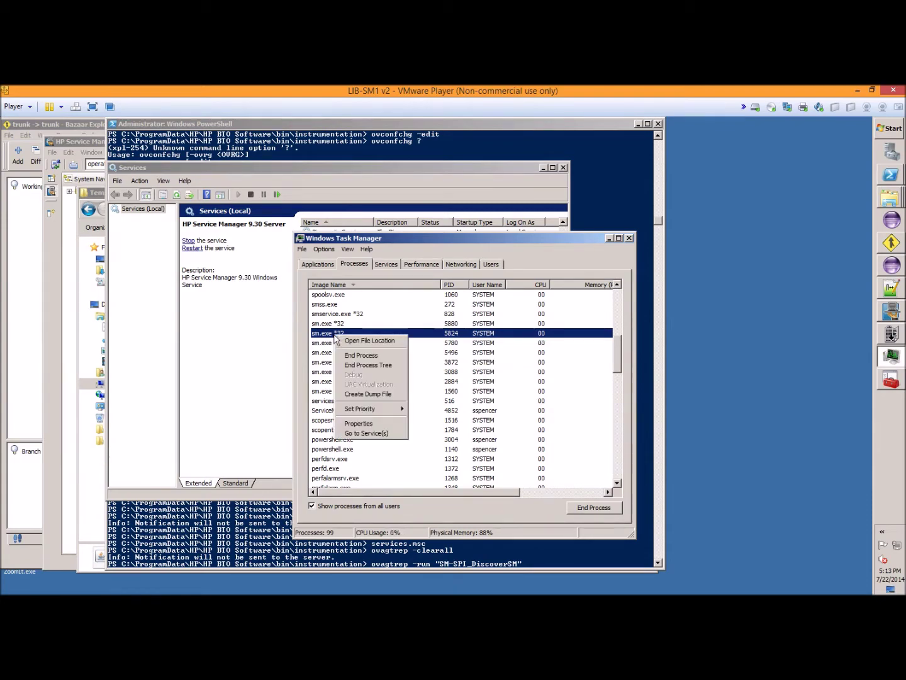
pyautogui.click(360, 356)
pyautogui.click(487, 379)
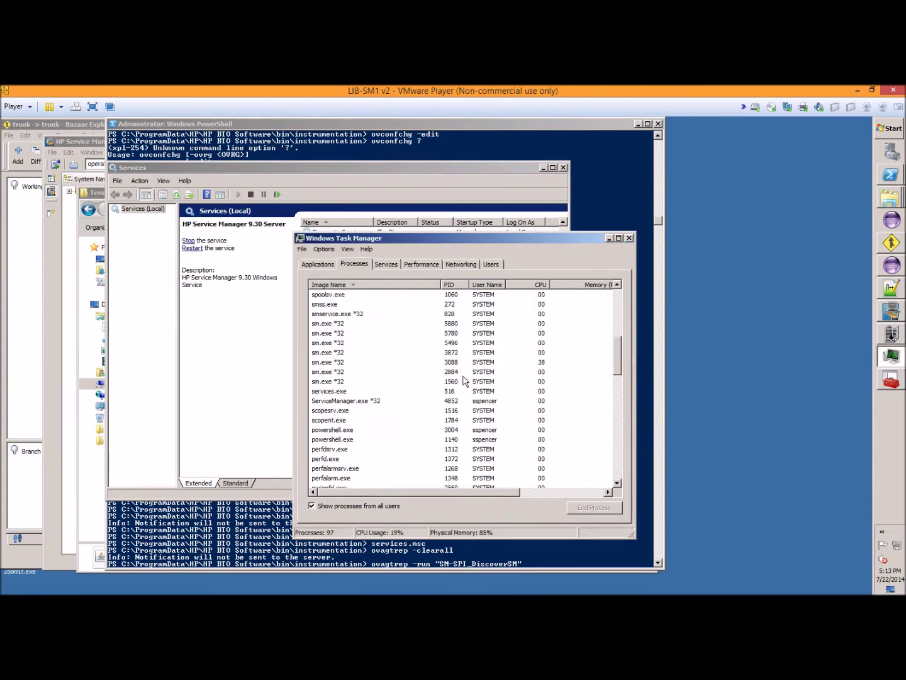
pyautogui.rightClick(331, 372)
pyautogui.click(345, 392)
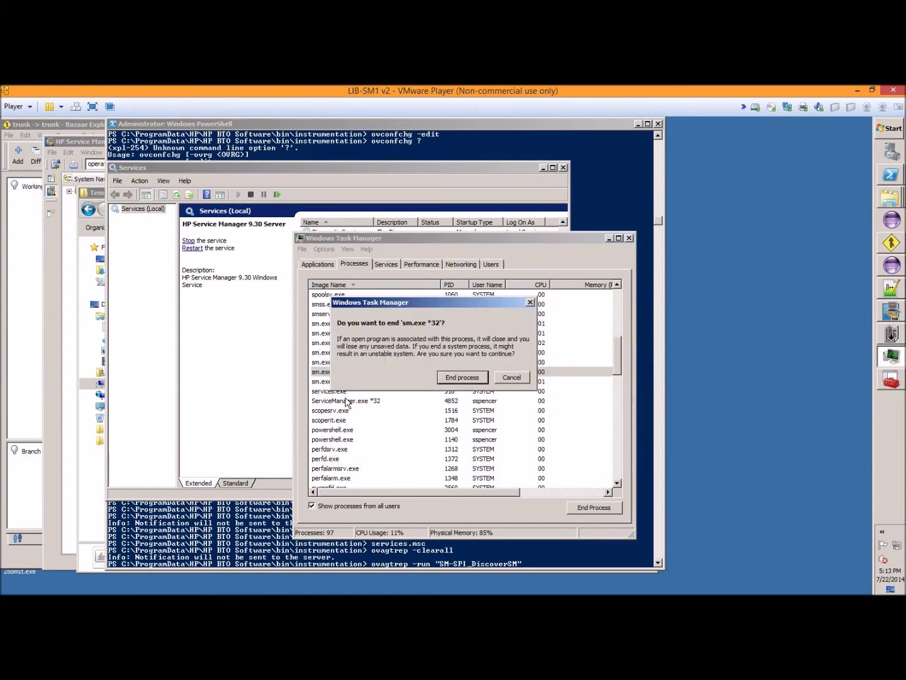
pyautogui.click(460, 377)
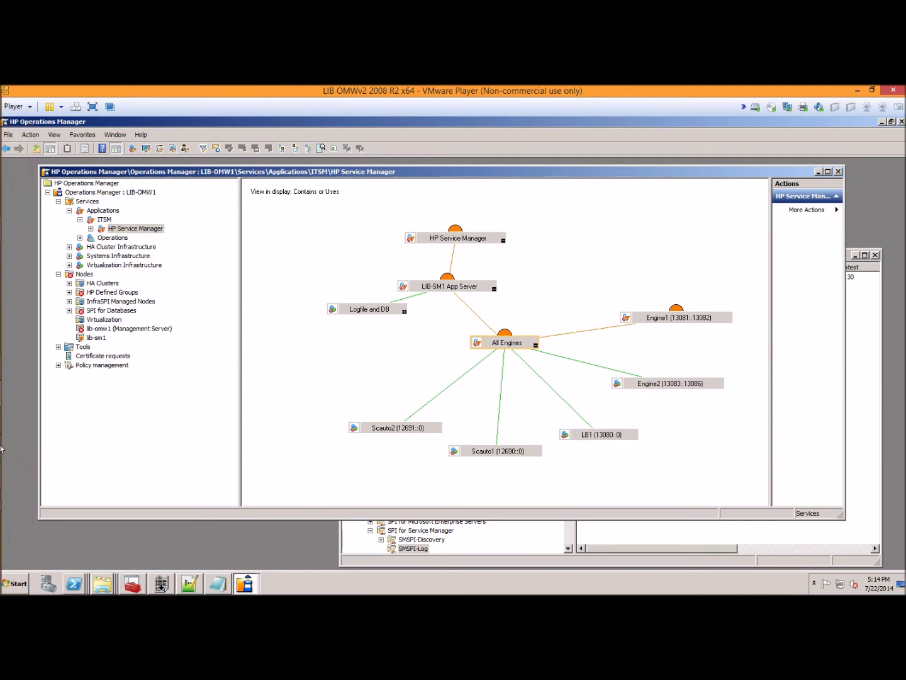
# Bring the LIB-SQL1 VMware Player window in front of the OMW service map
pyautogui.moveTo(15, 394)
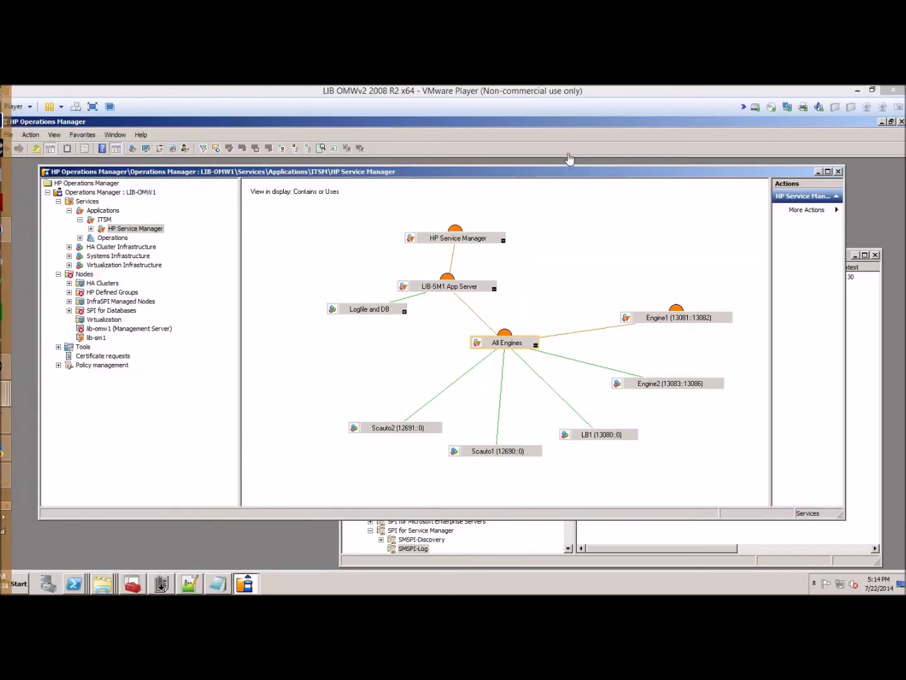
pyautogui.moveTo(905, 145); pyautogui.dragTo(493, 190)
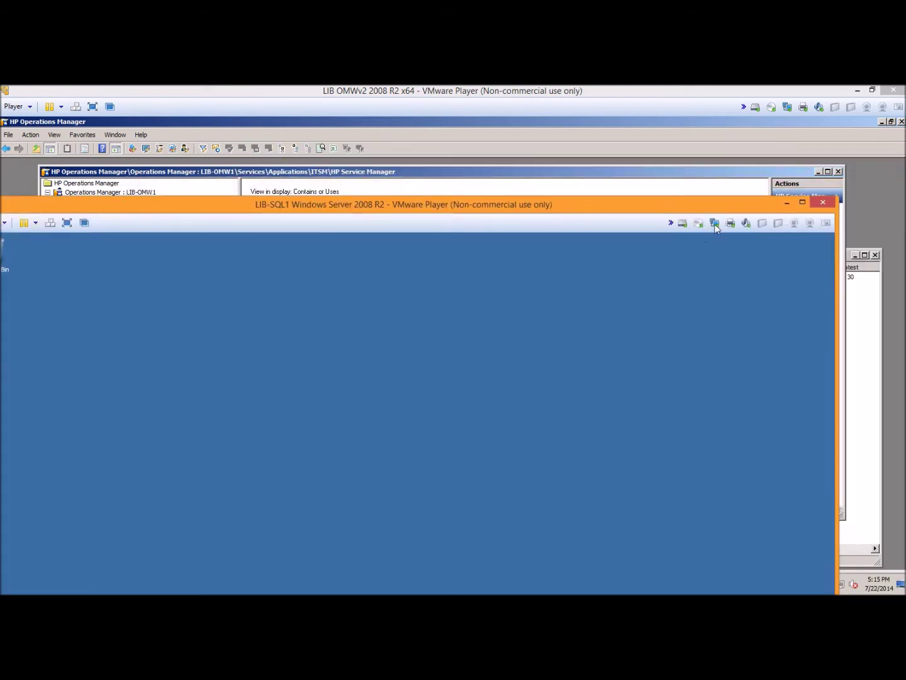
# Disconnect LIB-SQL1 from the network and minimize its VMware Player window
pyautogui.click(714, 224)
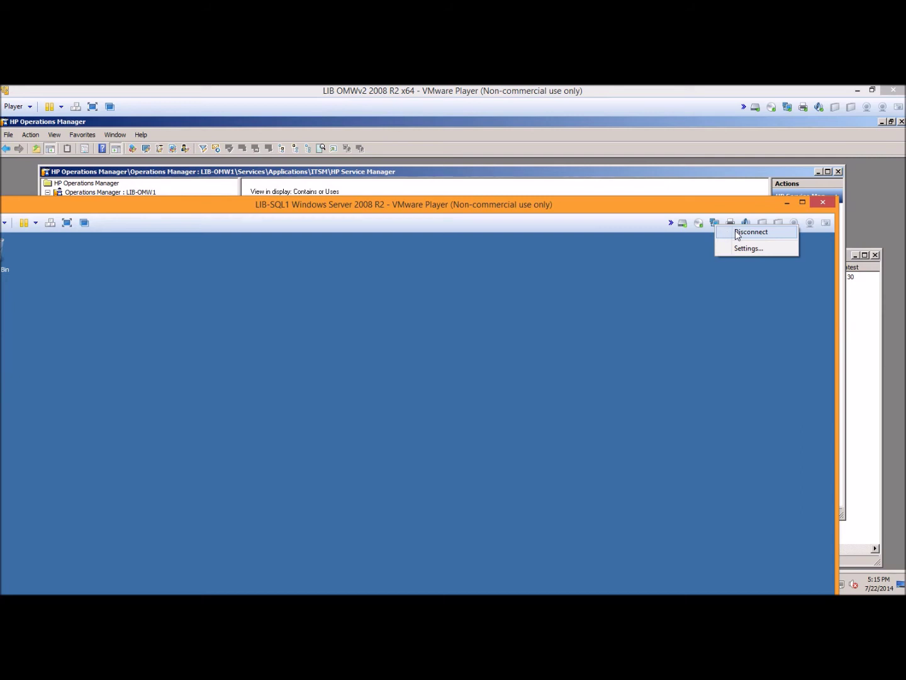
pyautogui.click(738, 233)
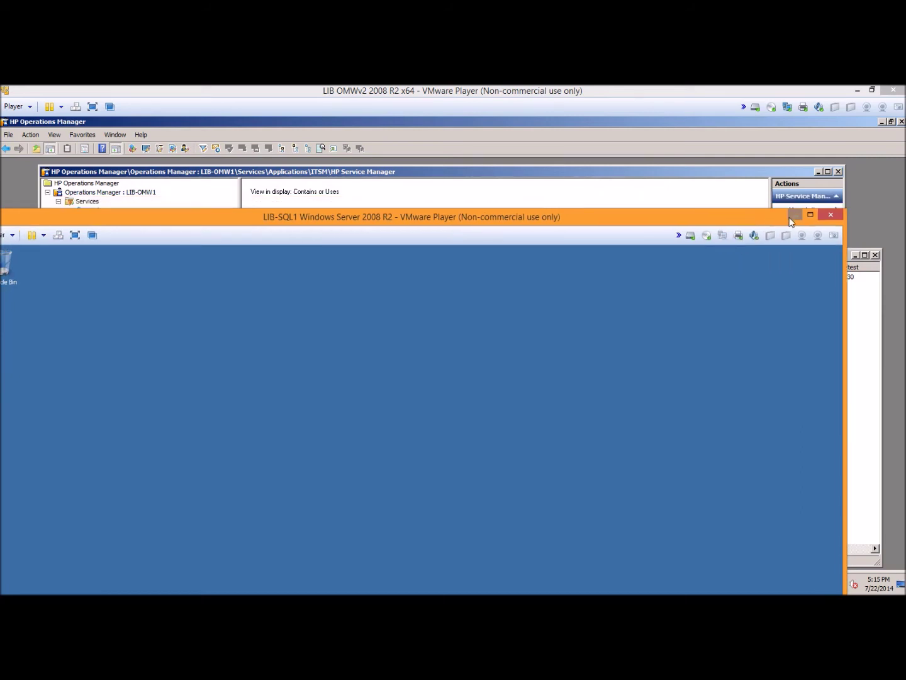
pyautogui.click(795, 215)
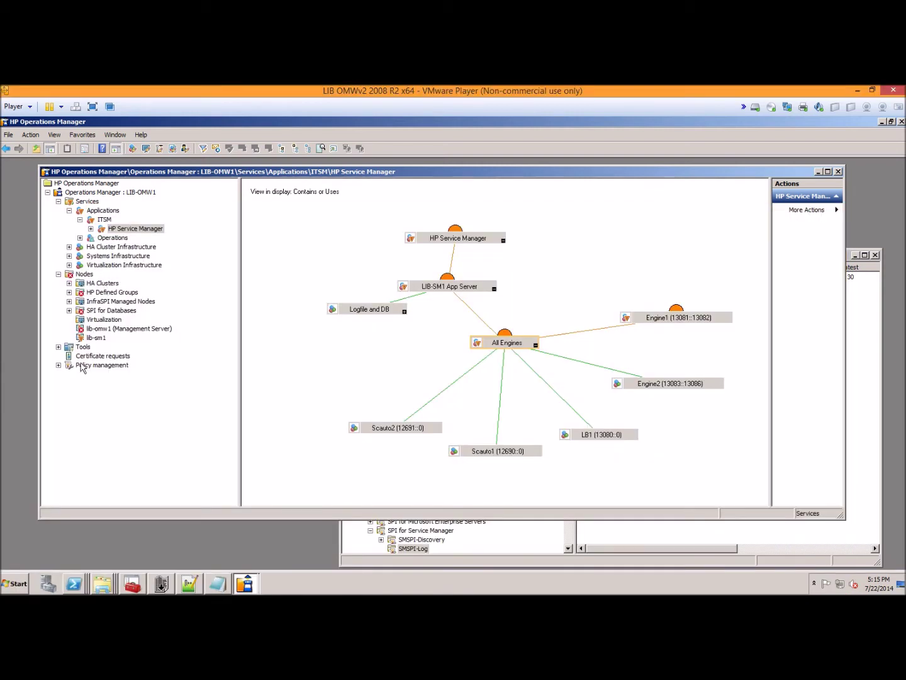
# Switch HP Service Manager from its map to the Active Messages view
pyautogui.rightClick(116, 229)
pyautogui.moveTo(189, 264)
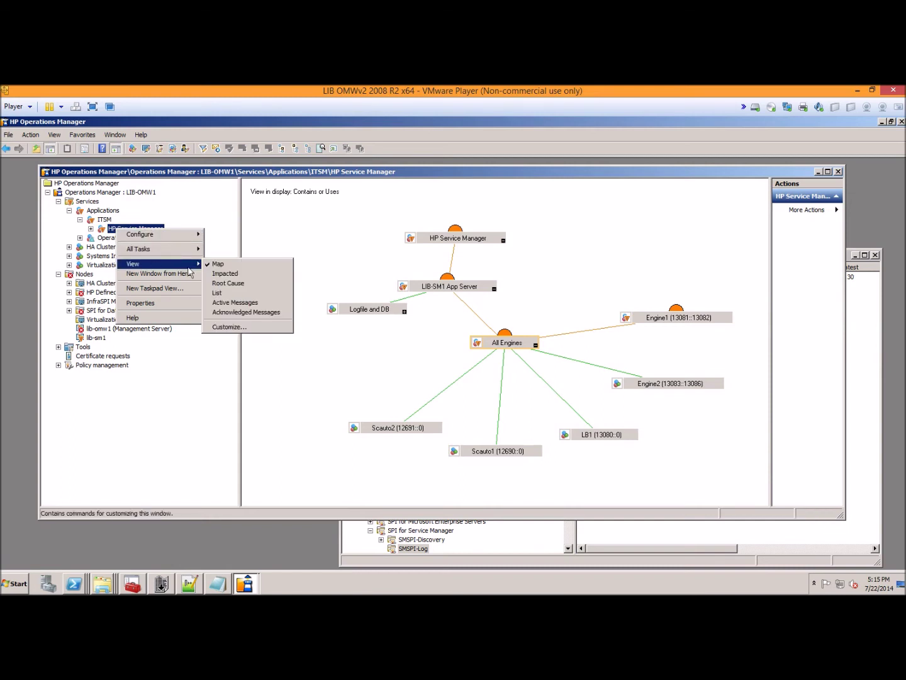
pyautogui.click(222, 303)
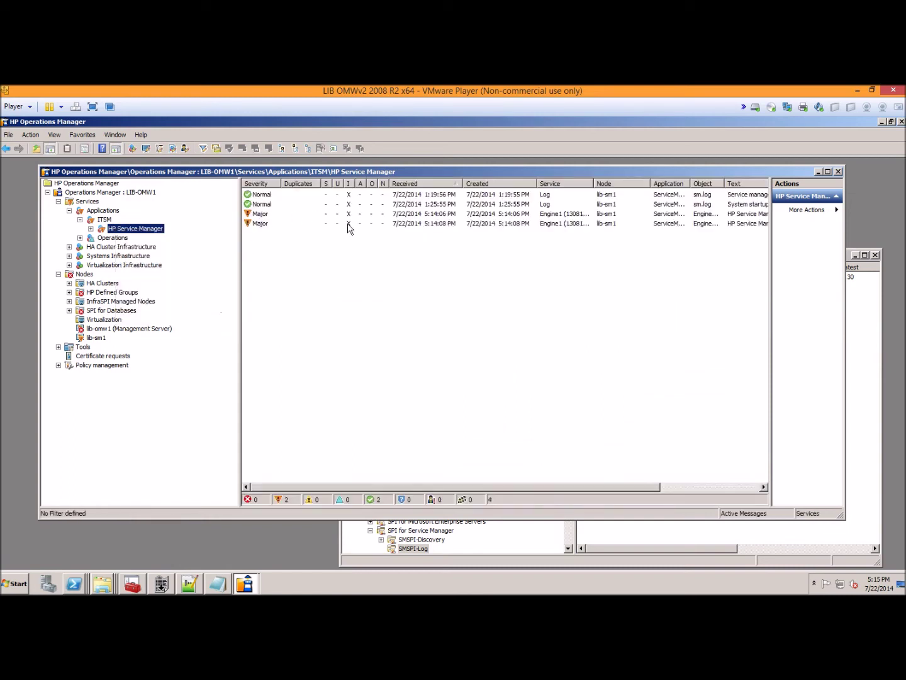
# Select the Engine1 HTTPS port Major message and widen the Text column to read it
pyautogui.click(431, 224)
pyautogui.click(679, 487)
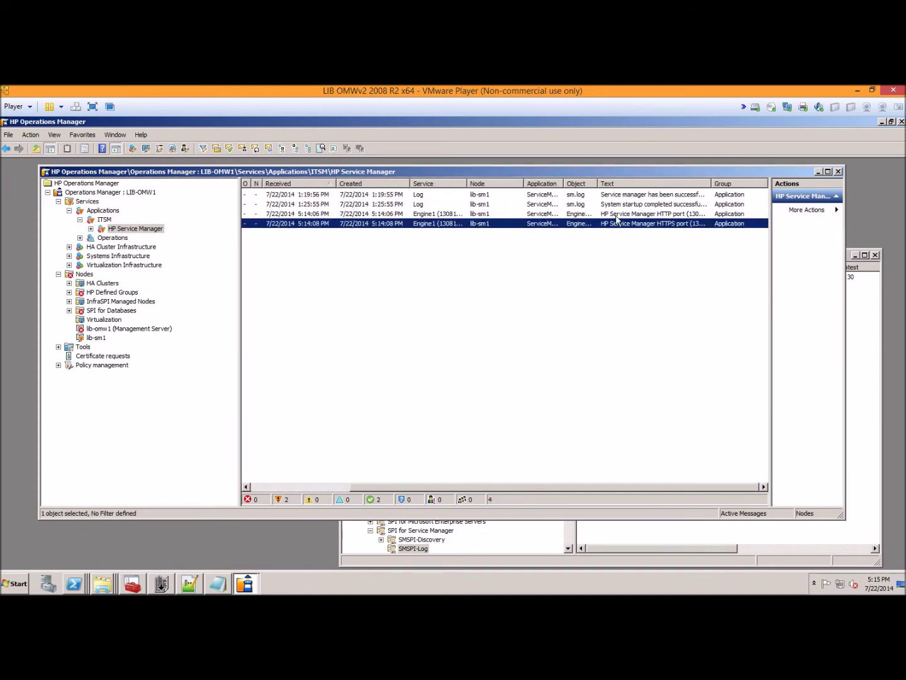
pyautogui.moveTo(712, 184); pyautogui.dragTo(741, 183)
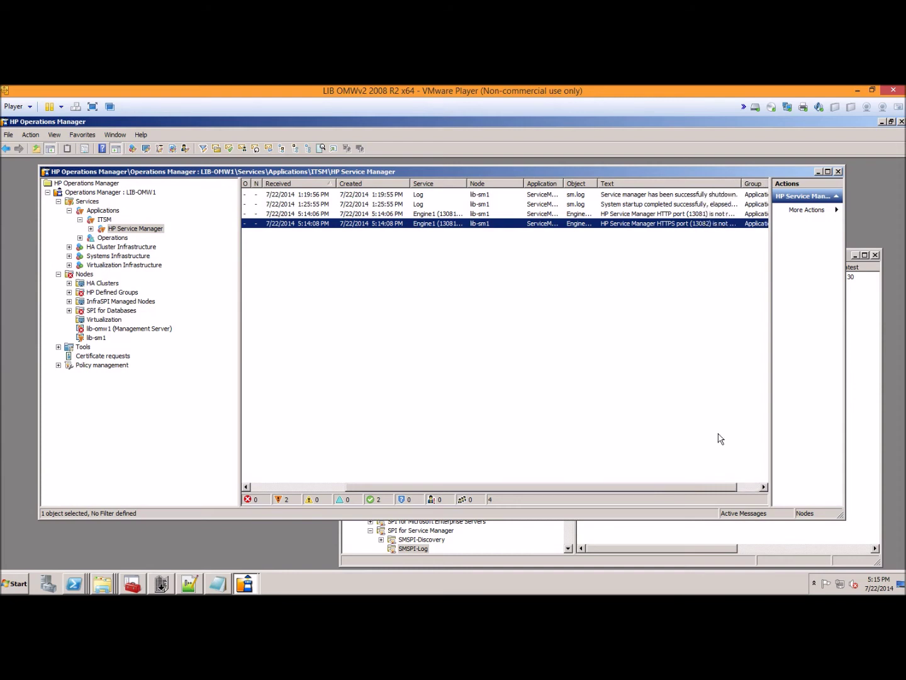
pyautogui.moveTo(632, 488); pyautogui.dragTo(481, 489)
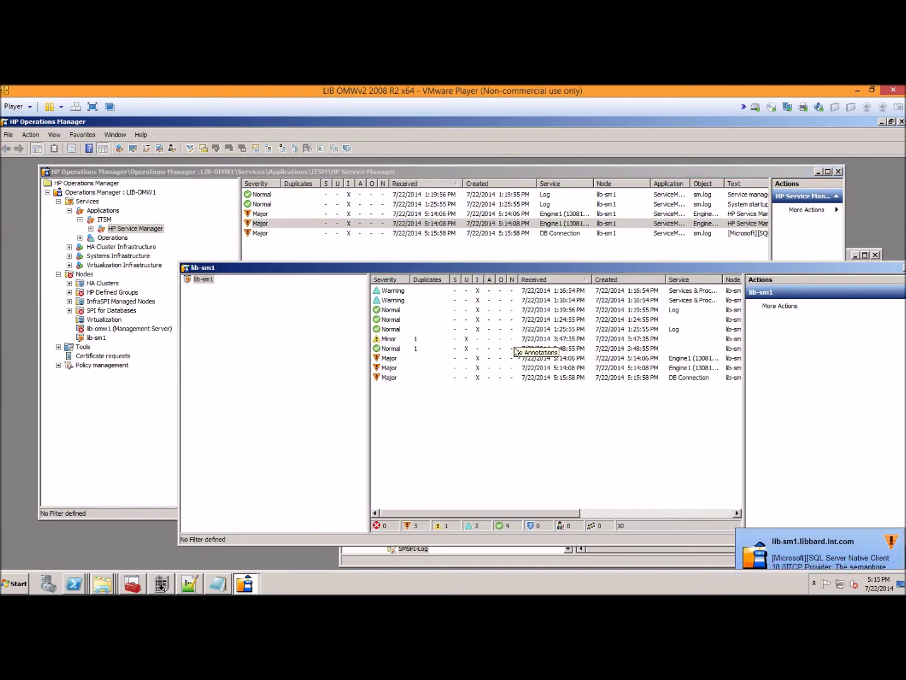
# Open the 5:15:58 PM DB Connection message's properties to read the semaphore timeout, then cancel
pyautogui.click(501, 380)
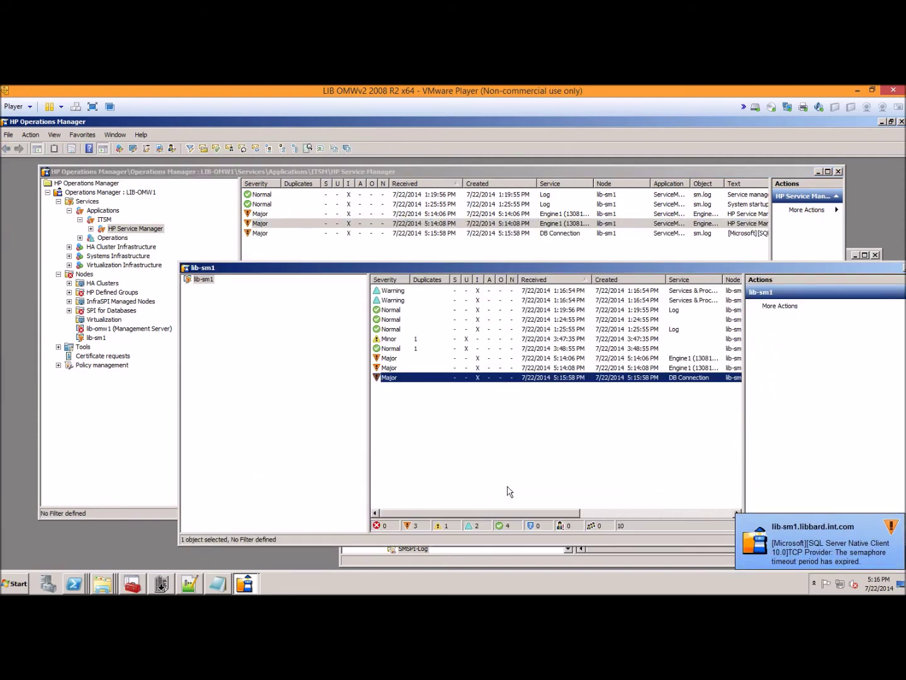
pyautogui.moveTo(523, 514); pyautogui.dragTo(656, 528)
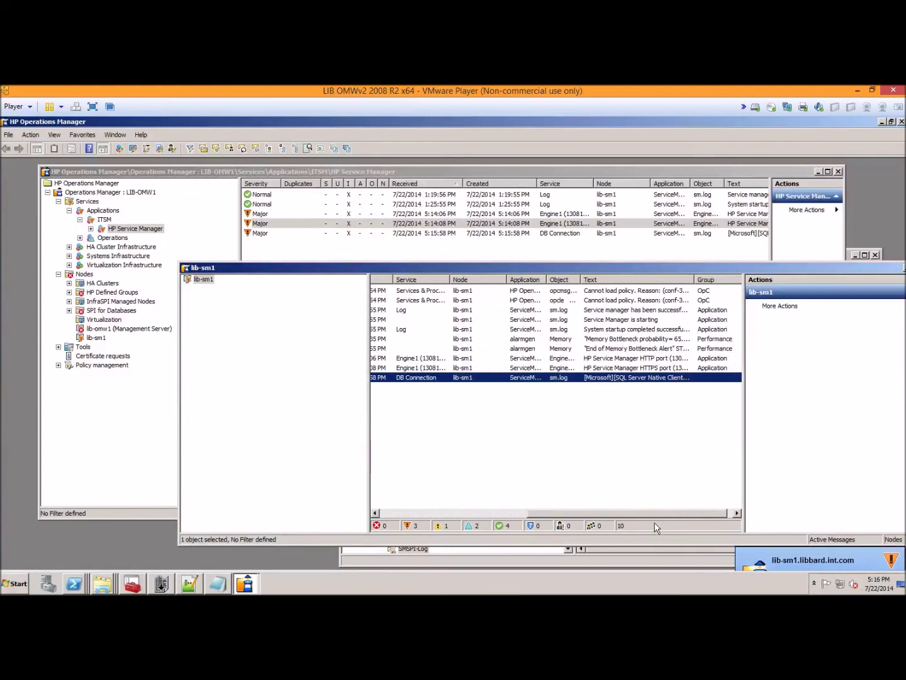
pyautogui.doubleClick(532, 379)
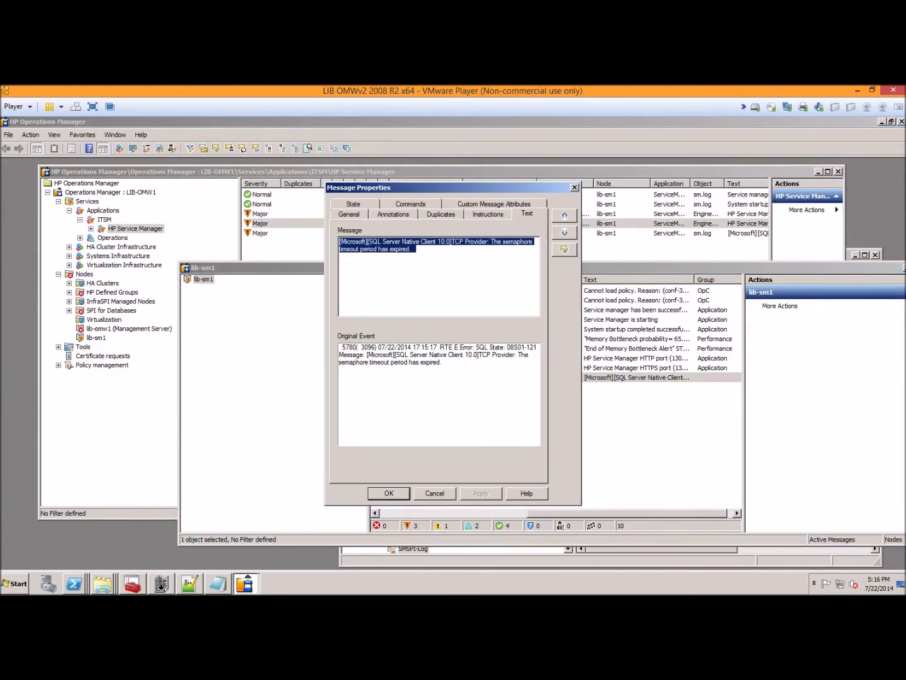
pyautogui.click(433, 494)
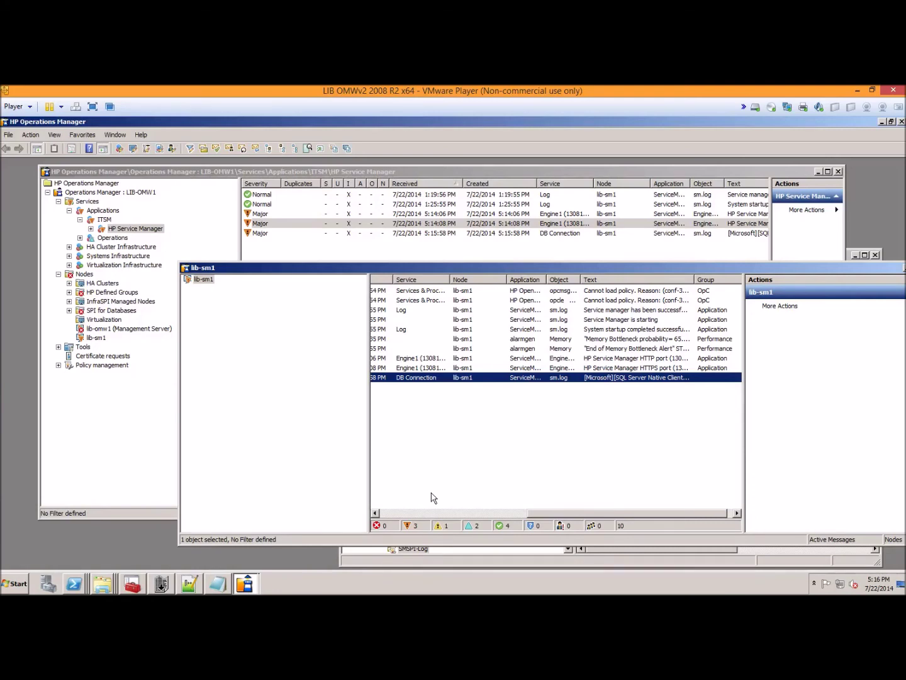
# Bring the SMSPI-Log policy window forward and expand HP Service Manager to show LIB-SM1 App Server
pyautogui.moveTo(549, 512); pyautogui.dragTo(460, 515)
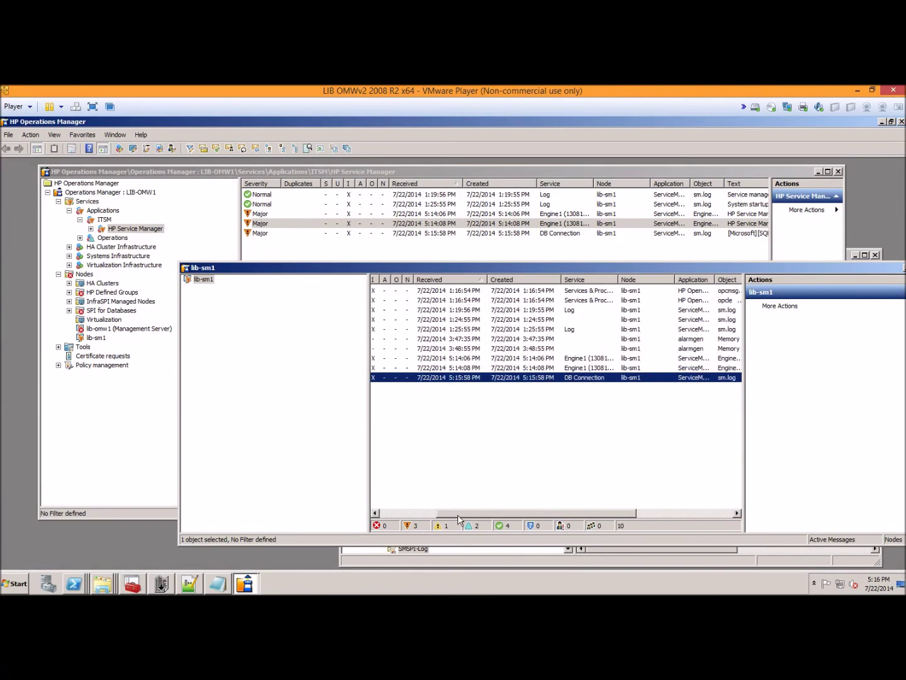
pyautogui.click(485, 564)
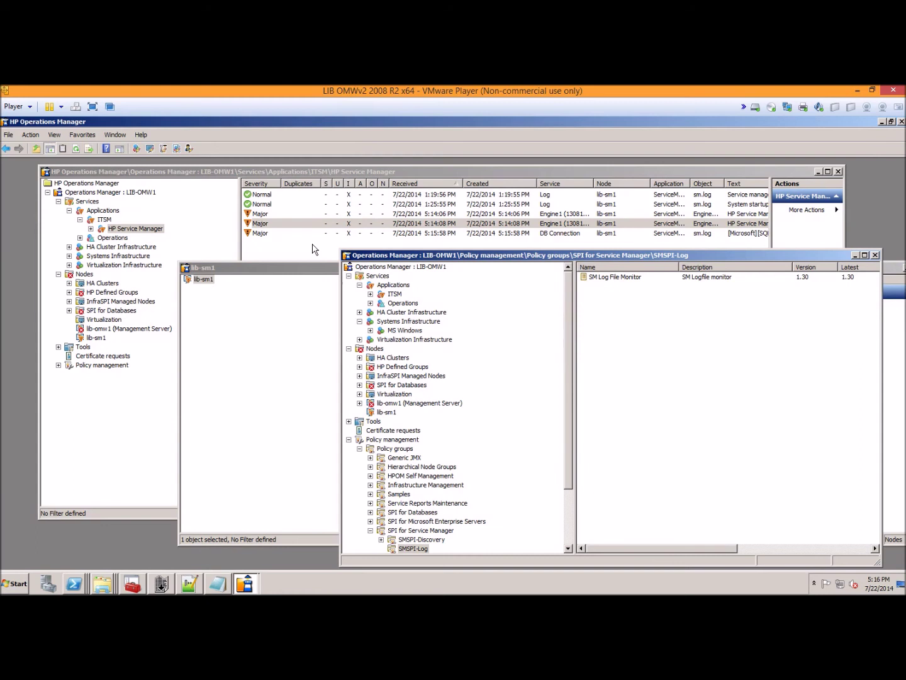
pyautogui.doubleClick(116, 231)
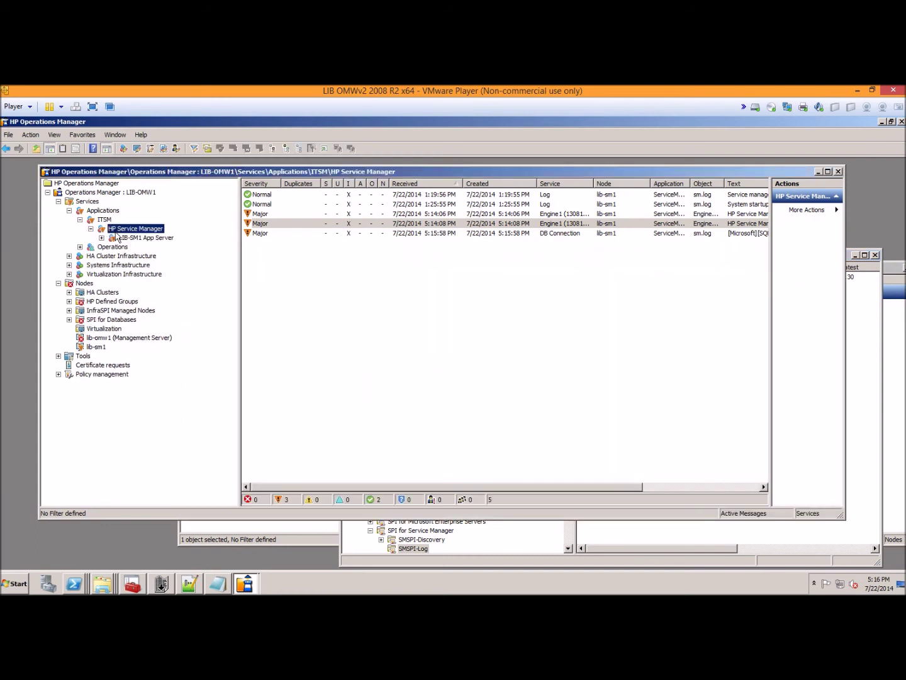
# Open the LIB-SM1 App Server map and select its DB Connection and All Engines nodes
pyautogui.doubleClick(134, 239)
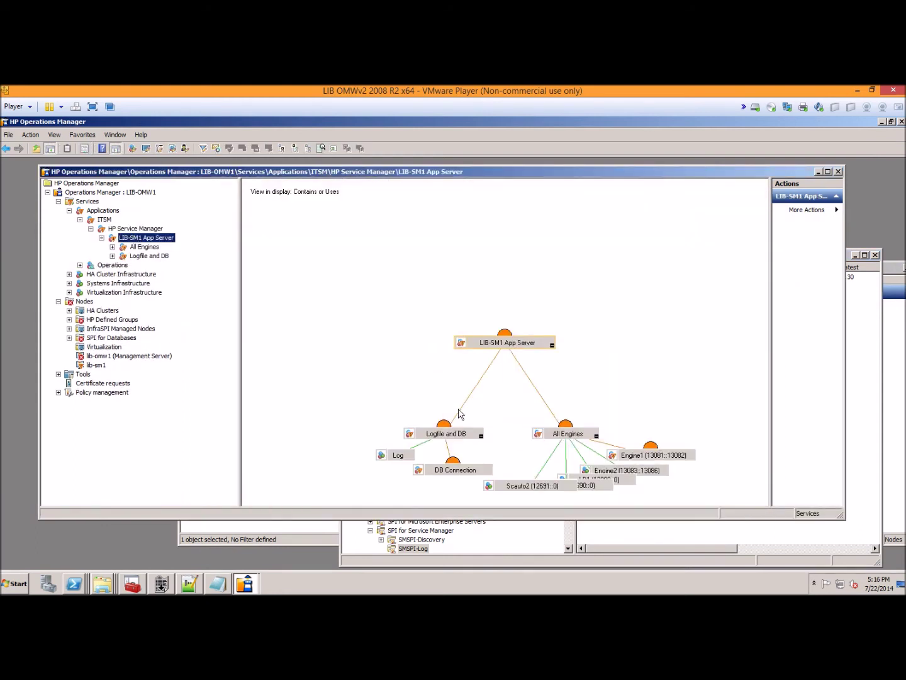
pyautogui.click(454, 467)
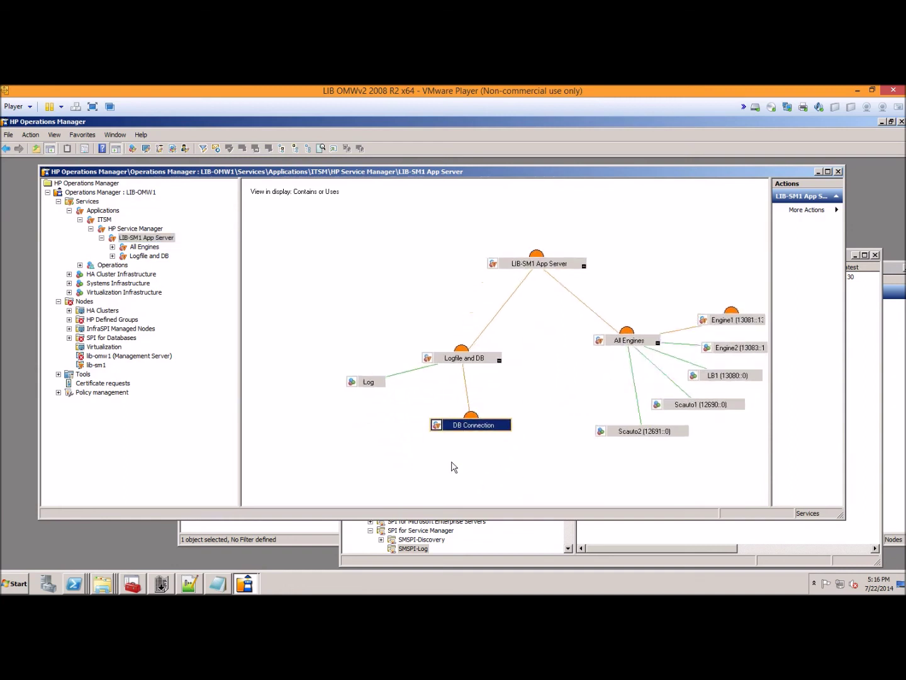
pyautogui.click(617, 247)
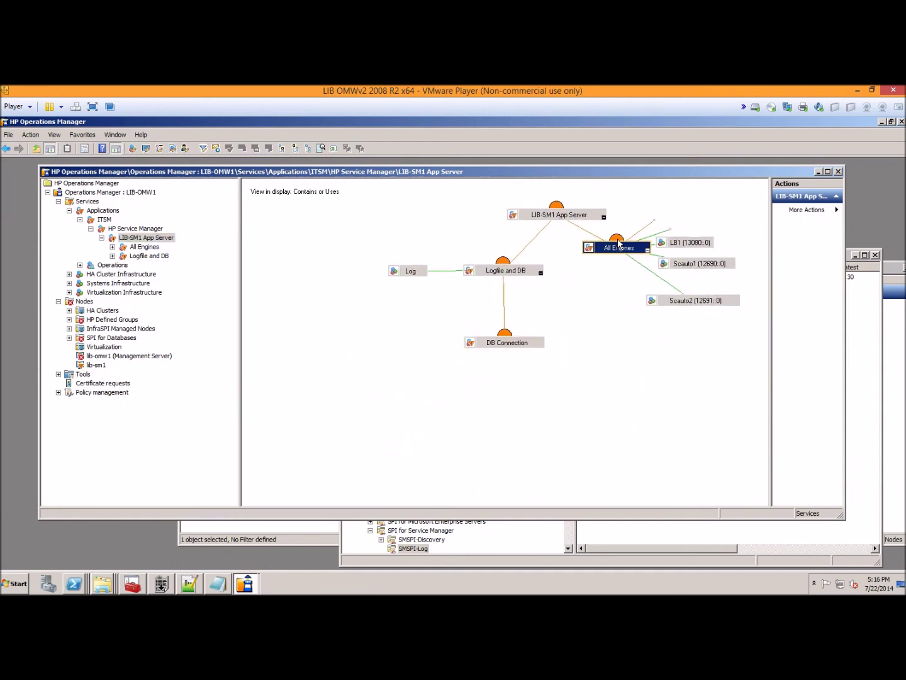